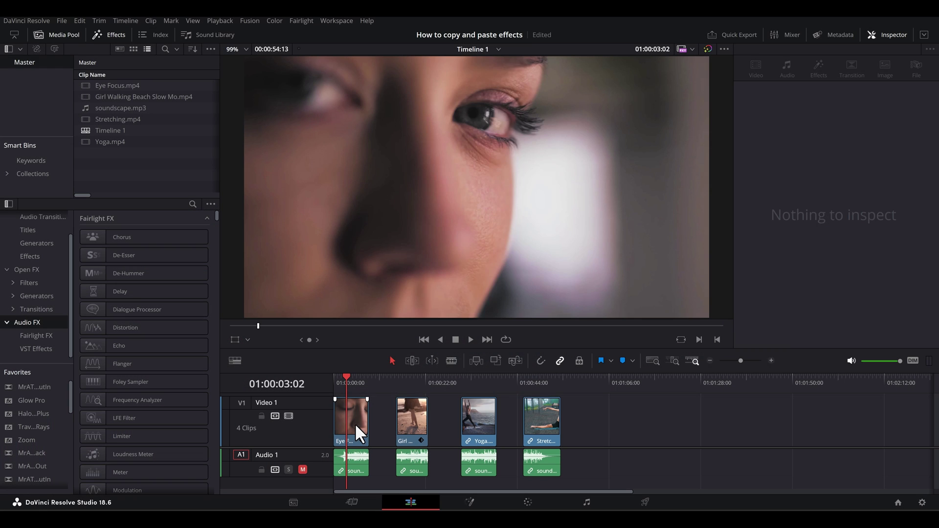
Step: Copy the Eye Focus clip, select the Girl, Yoga and Stretching clips, and dismiss Paste Attributes
right_click(354, 420)
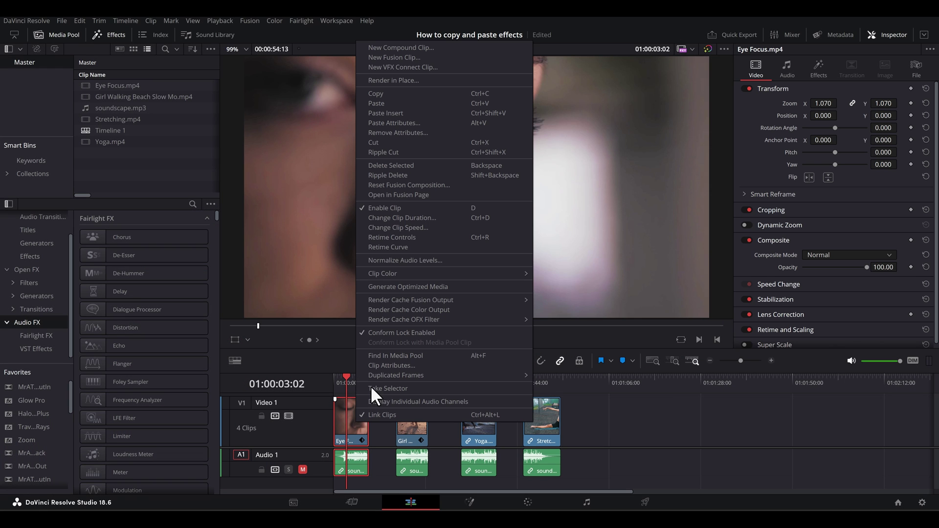
left_click(387, 95)
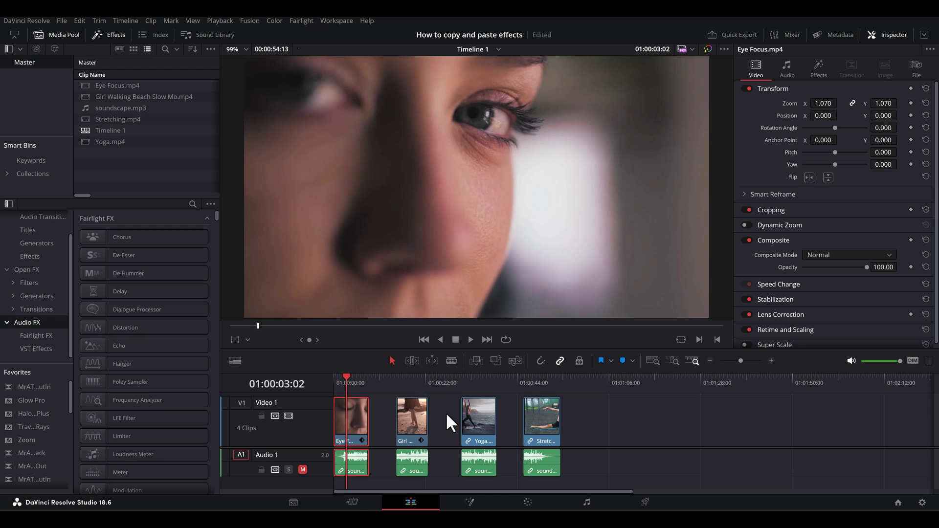
left_click(417, 415)
left_click_drag(533, 424, 400, 427)
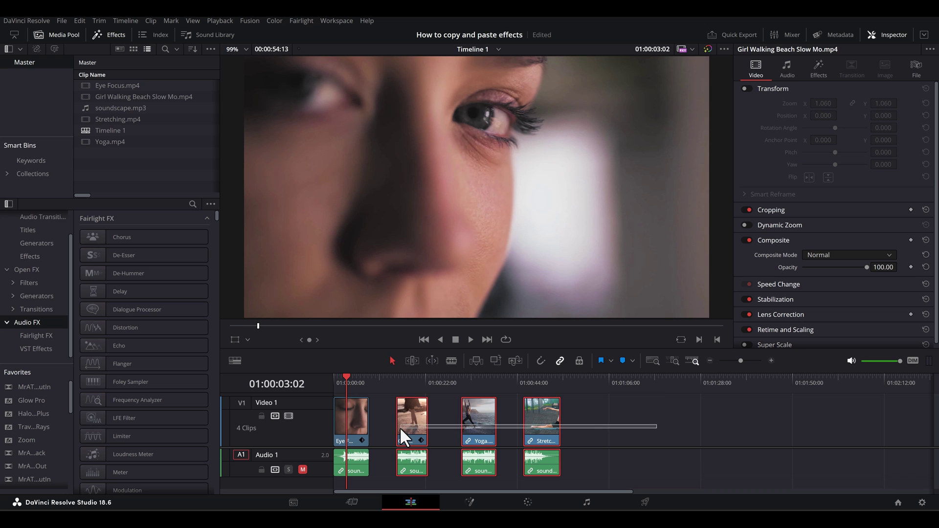
right_click(407, 410)
left_click(461, 121)
left_click(560, 423)
Step: Set Eye Focus's zoom to 1.080 and its soundscape Limiter input gain to 7.8
left_click_drag(361, 377, 348, 378)
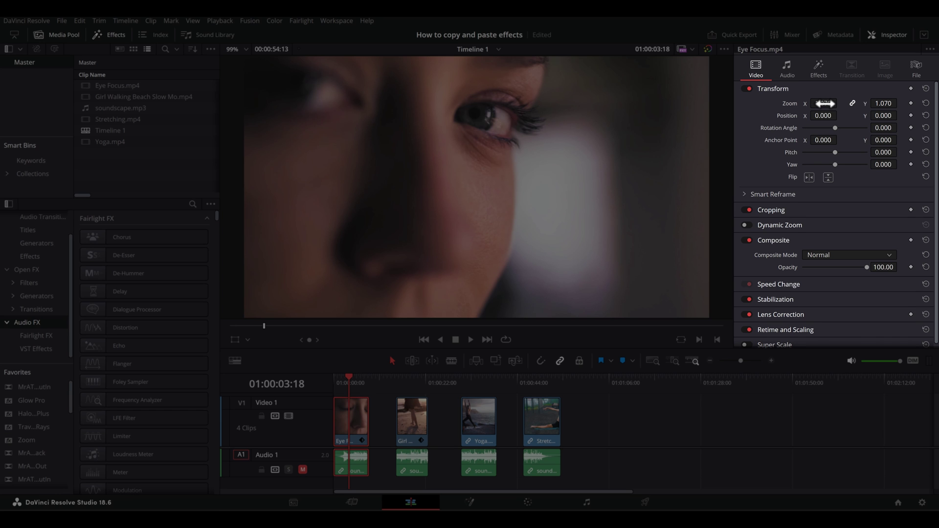
left_click_drag(825, 103, 832, 103)
left_click(819, 71)
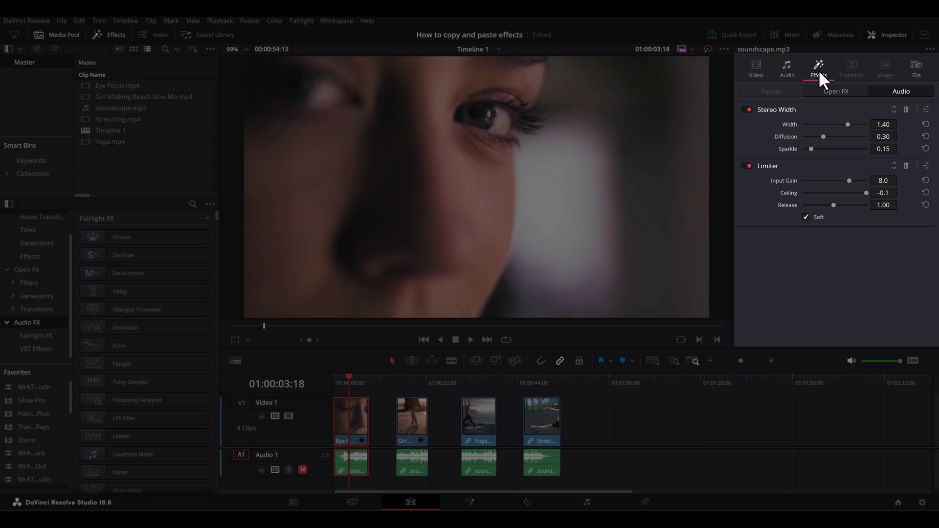
left_click_drag(849, 180, 847, 180)
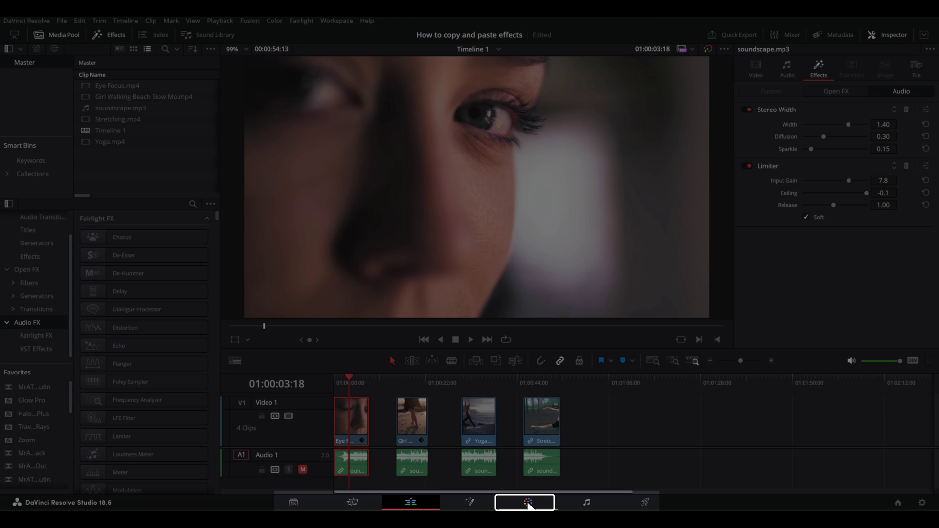
left_click(527, 502)
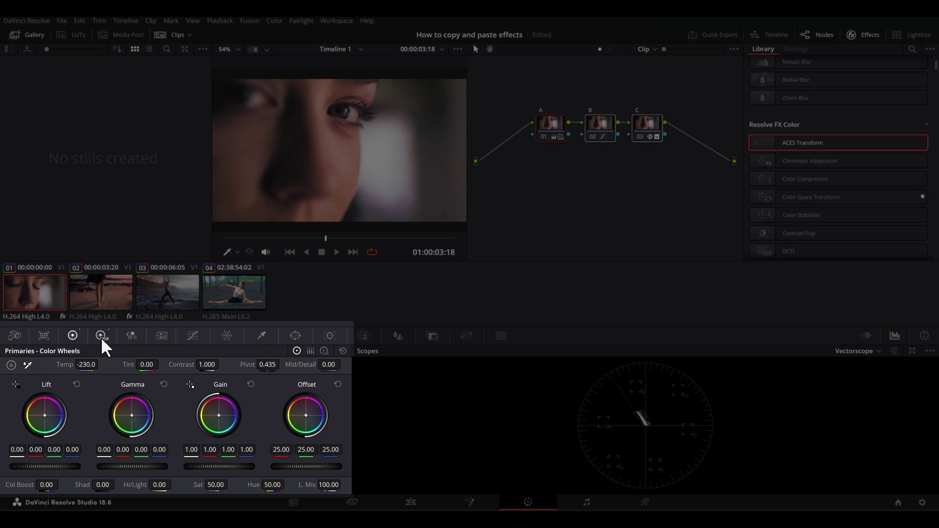
Step: Inspect node B's Hue Vs Sat curve, node C's DCTL and the Fusion composition, then return to Edit
left_click(605, 128)
left_click(194, 337)
left_click(650, 123)
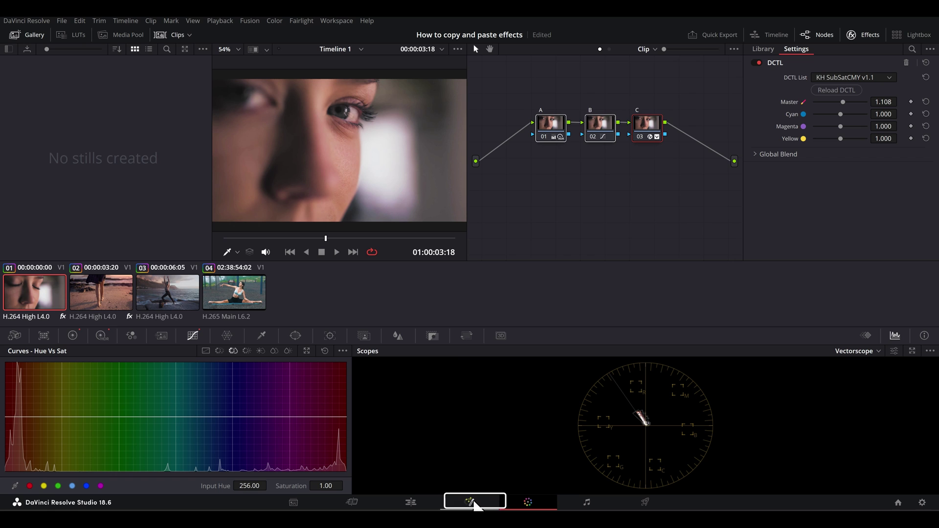
left_click(472, 503)
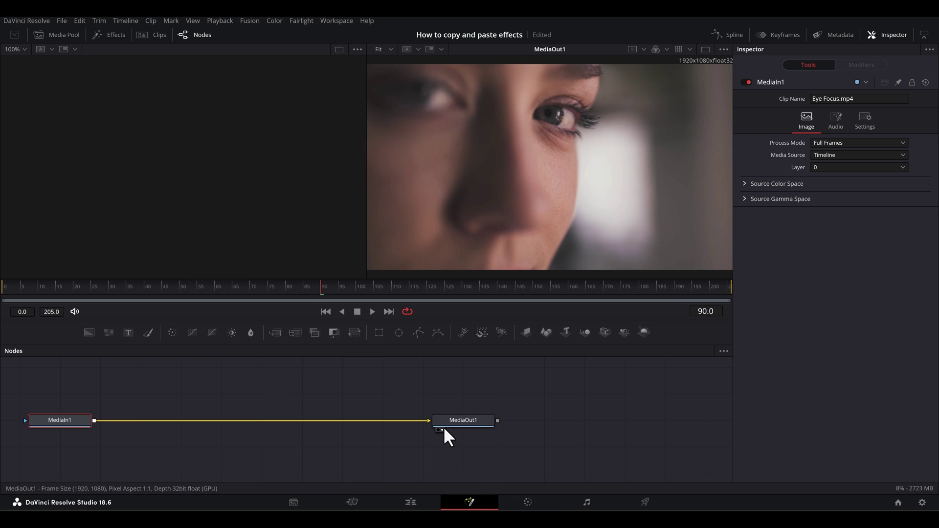
left_click(413, 503)
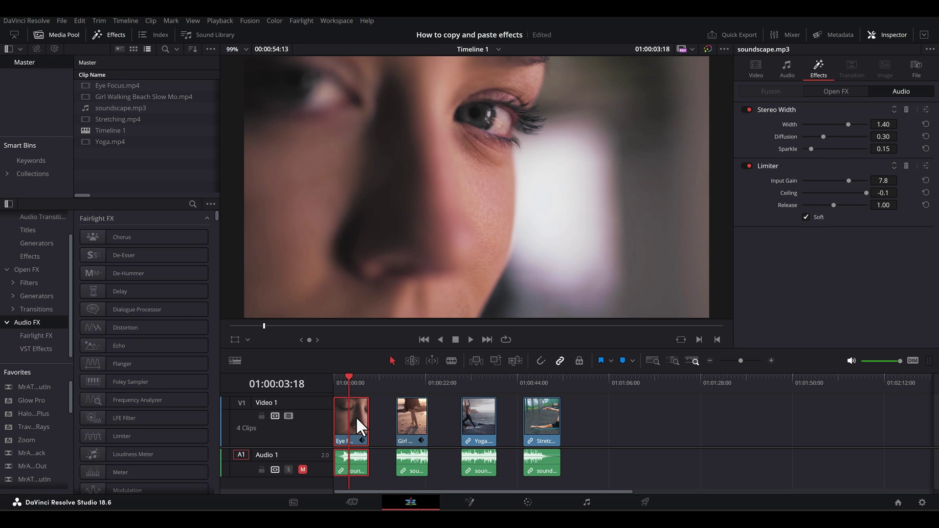
Step: Show the Open FX library, then copy the Eye Focus clip from its context menu
left_click(27, 269)
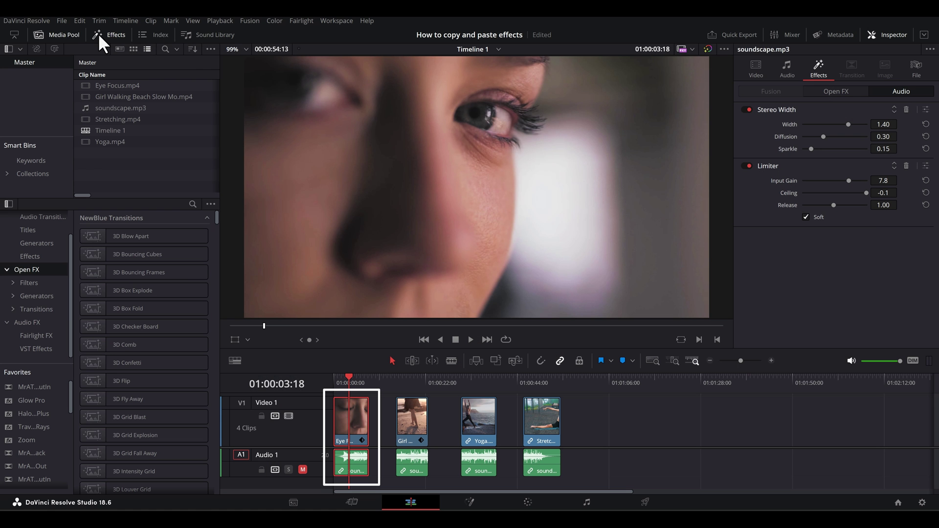
right_click(357, 418)
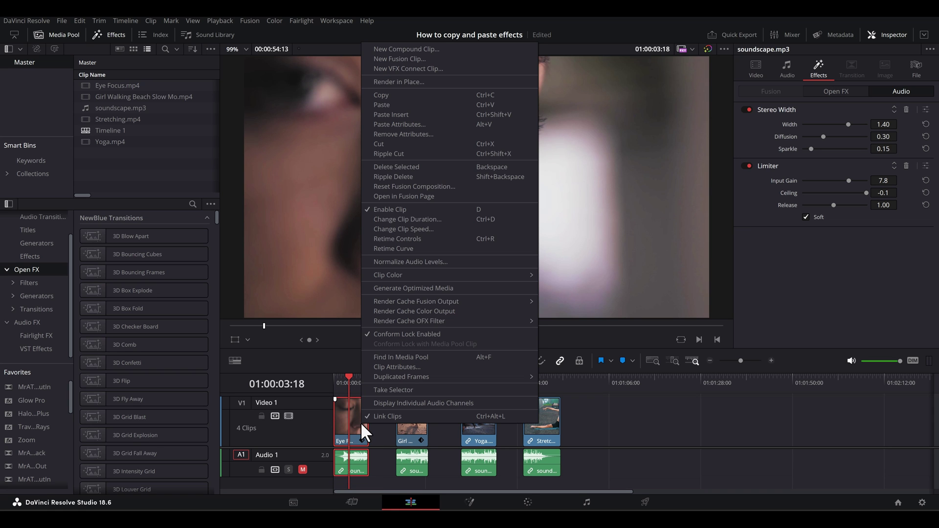
left_click(386, 96)
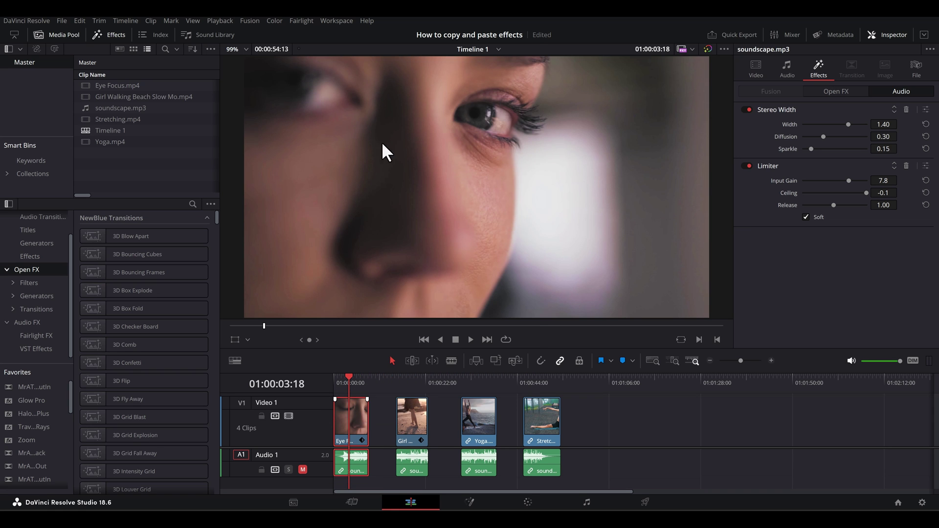
Step: Select the Girl clip and Ctrl-add the Yoga and Stretching clips
left_click(413, 414)
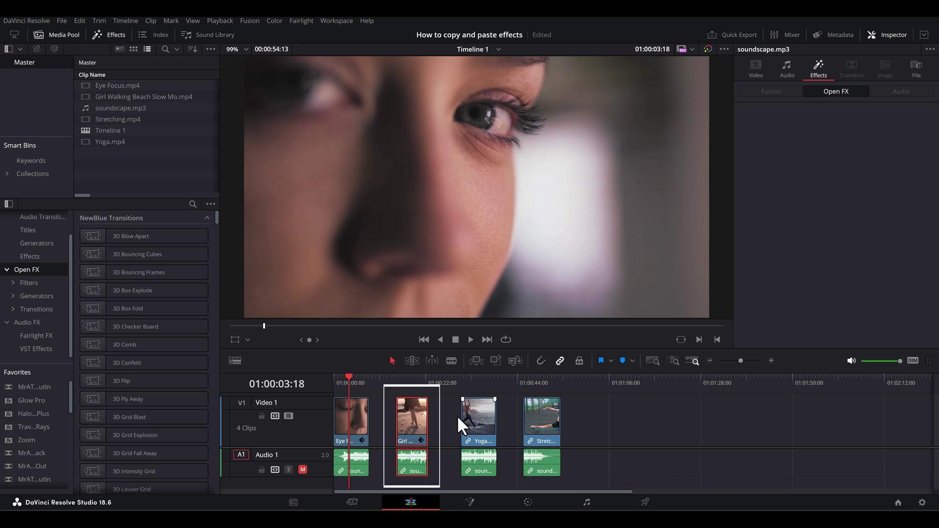
left_click(489, 418, "ctrl")
left_click(537, 422, "ctrl")
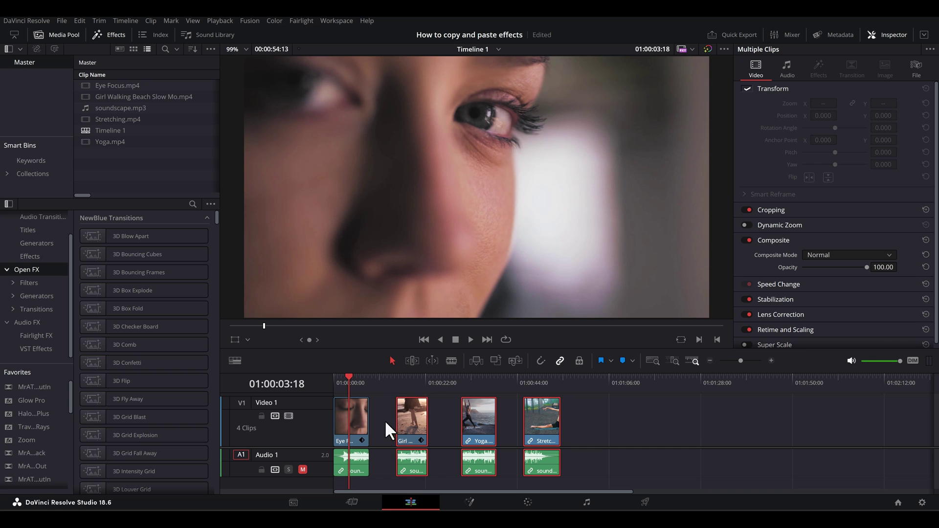
Step: Paste Attributes onto the three clips with Color Correction, Fusion Effects and audio Plugins ticked
right_click(413, 416)
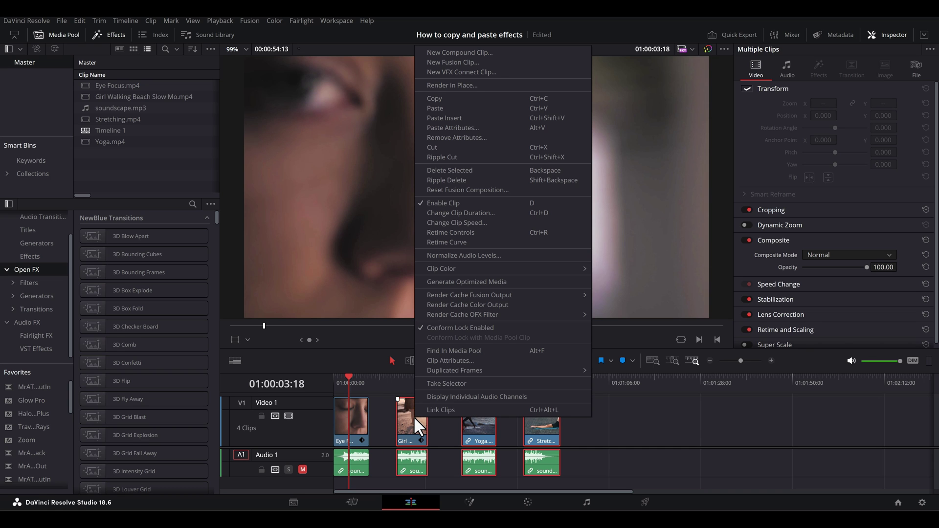
left_click(456, 128)
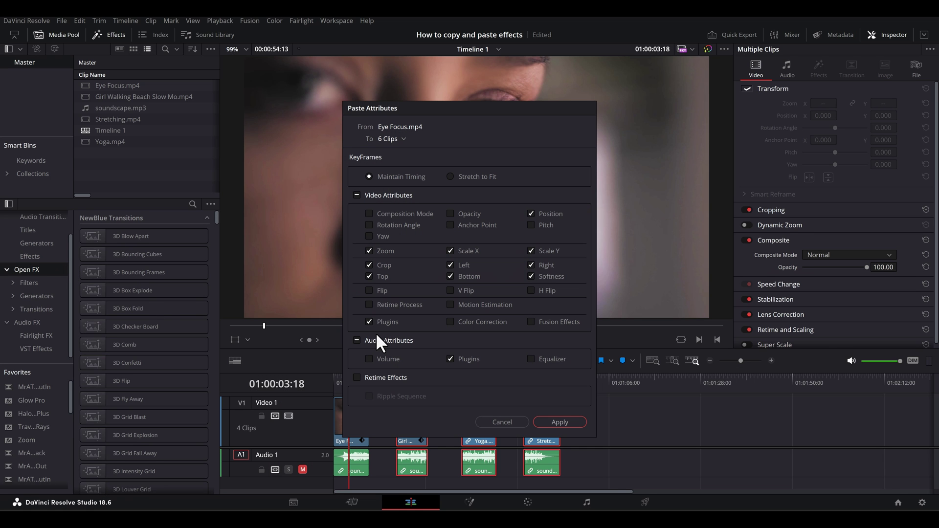
left_click(369, 322)
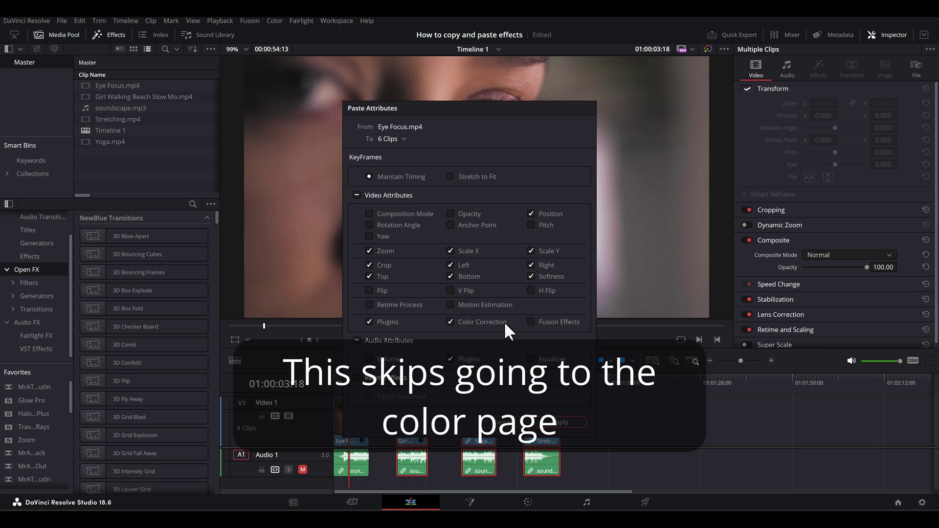
left_click(532, 321)
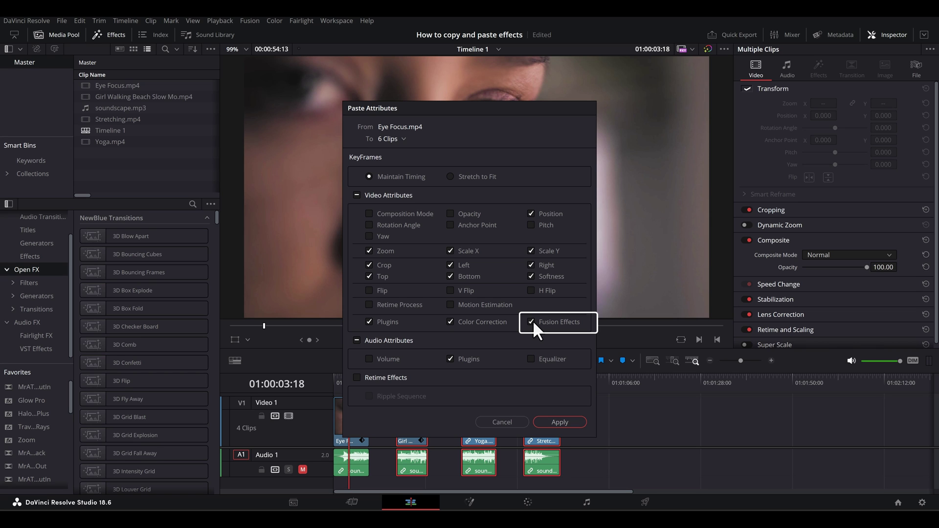
left_click(450, 359)
key("Return")
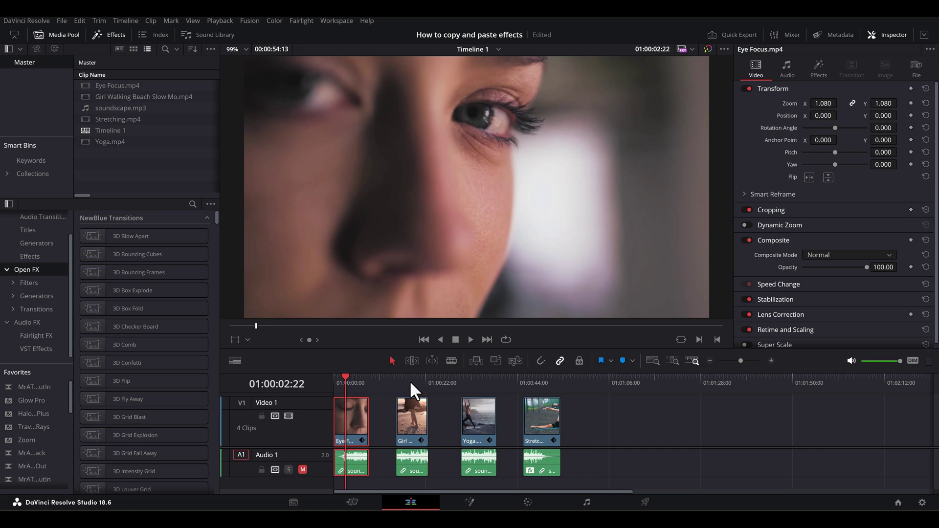
left_click(410, 380)
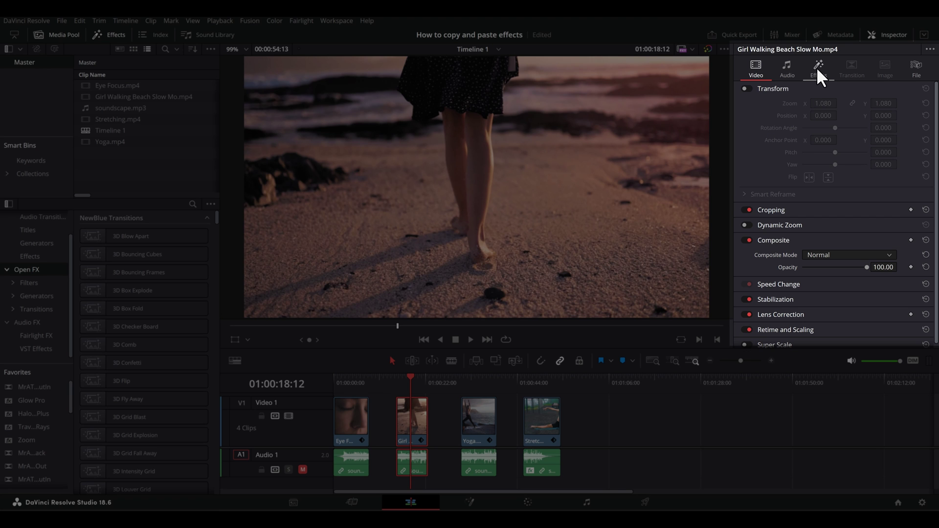
left_click(817, 66)
left_click(834, 92)
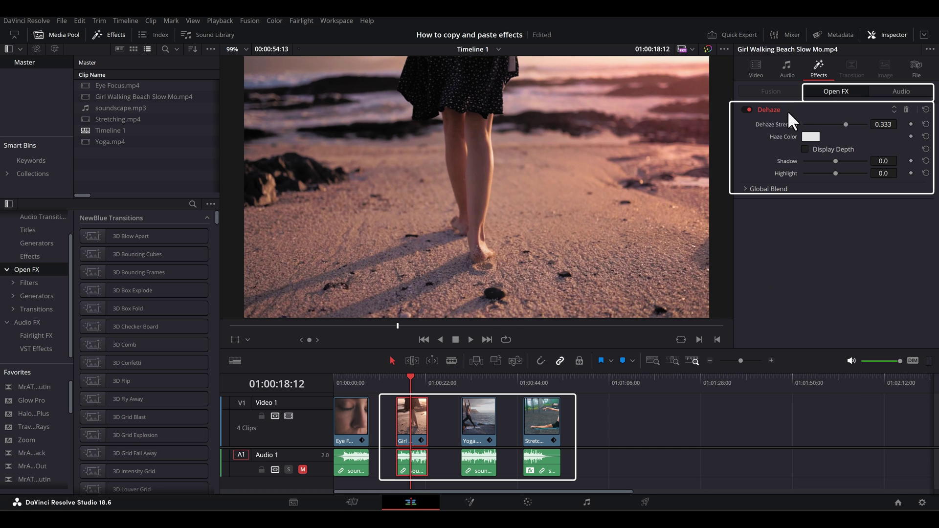
left_click(479, 384)
left_click(883, 90)
left_click(838, 91)
left_click(531, 384)
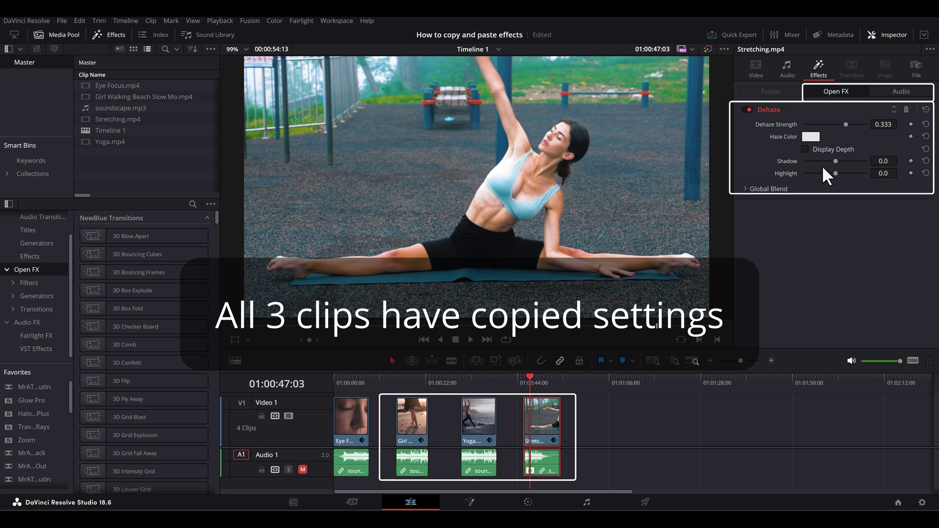
left_click(898, 91)
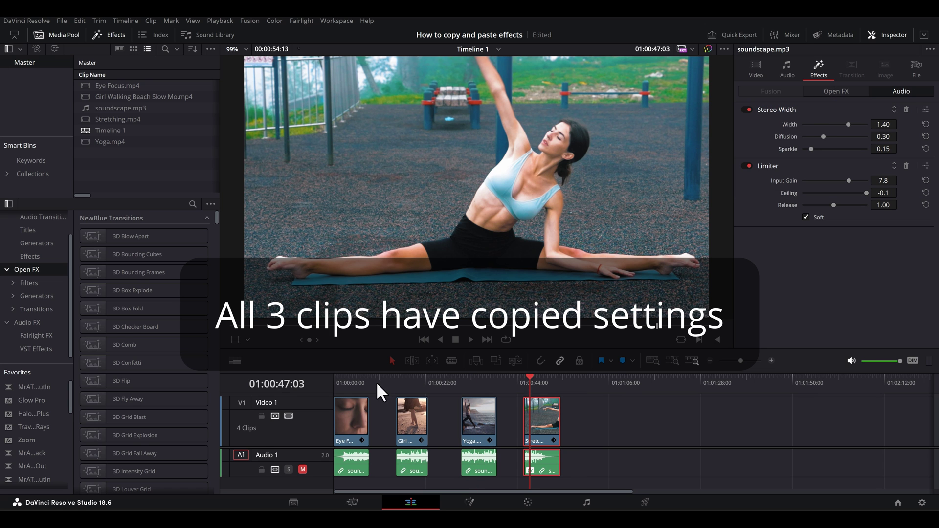
left_click(350, 382)
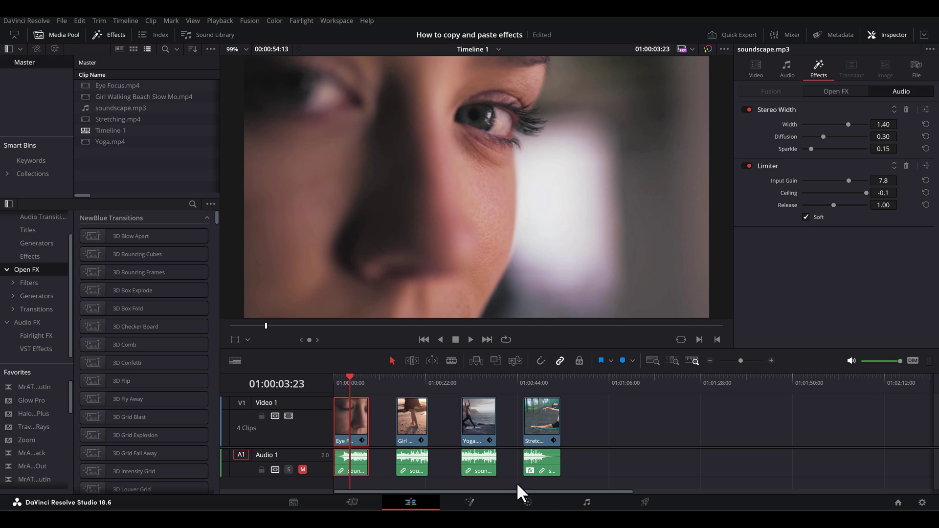
left_click(527, 504)
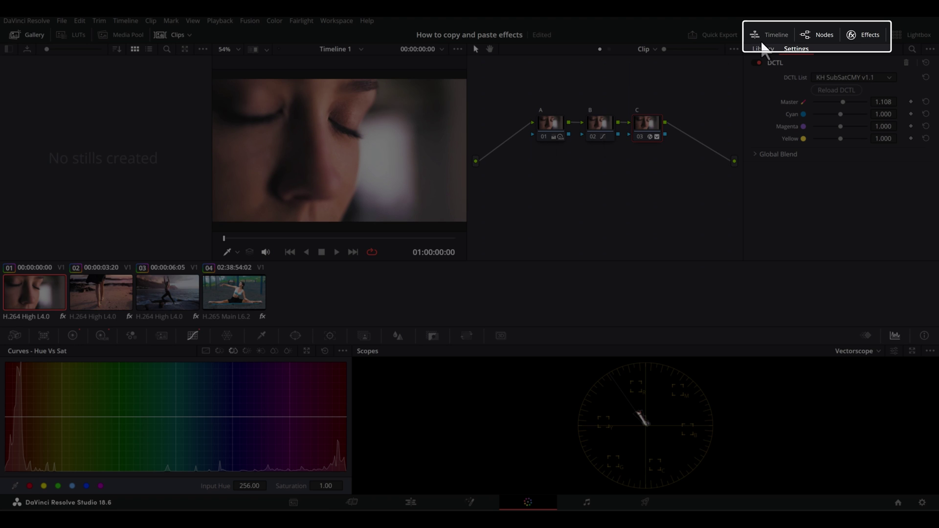
left_click(775, 36)
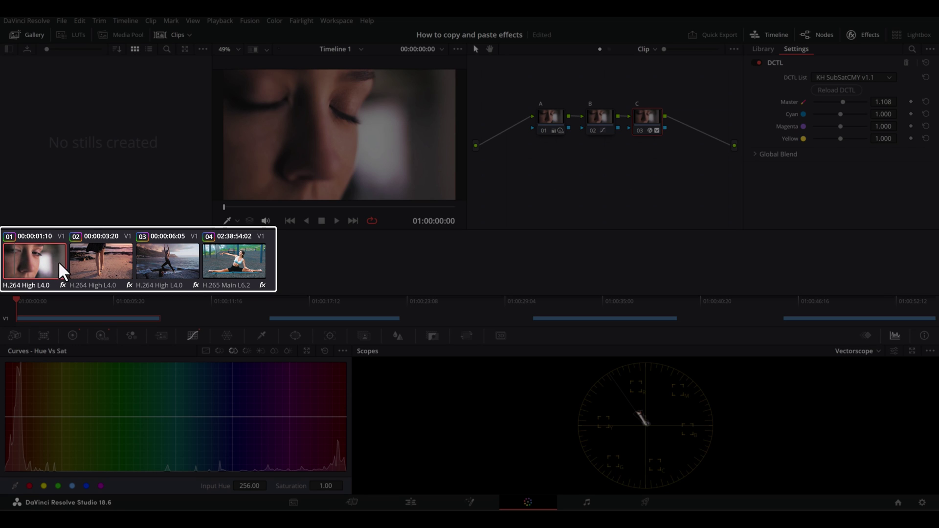
left_click(90, 259)
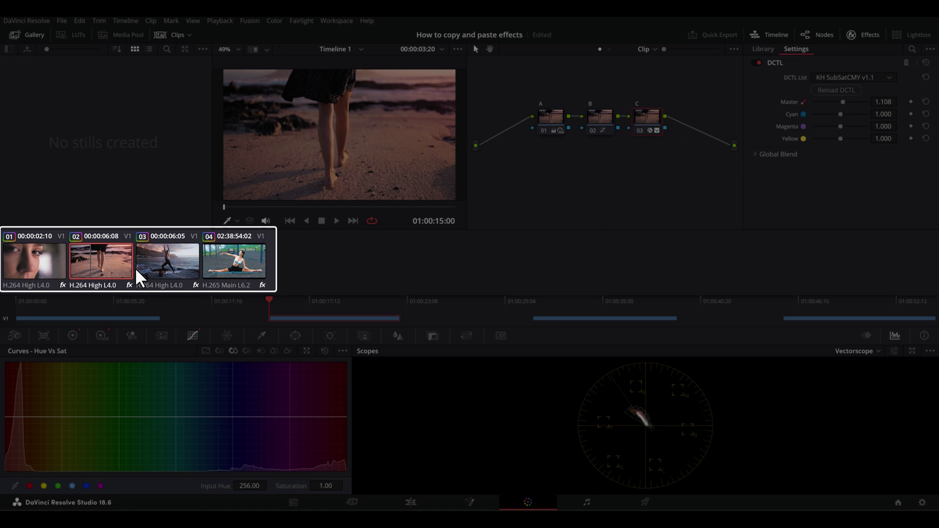
left_click(163, 264)
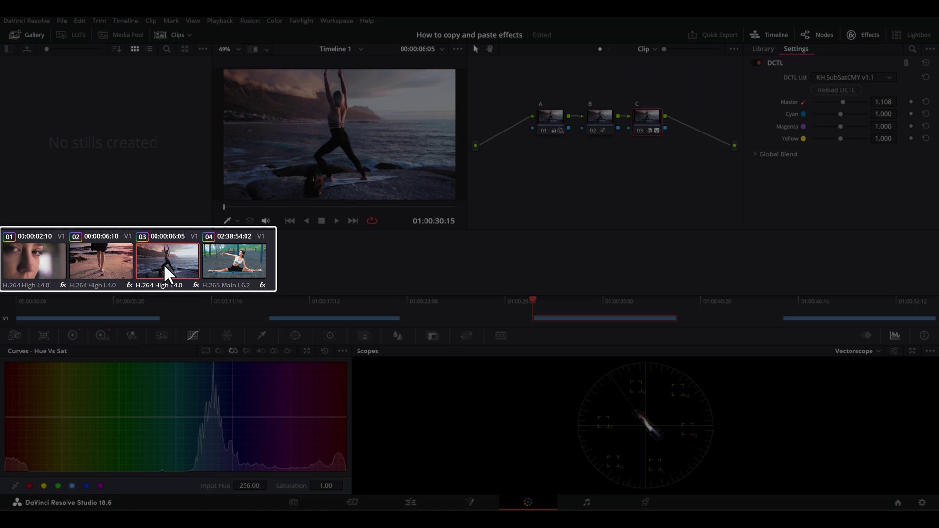
left_click(247, 261)
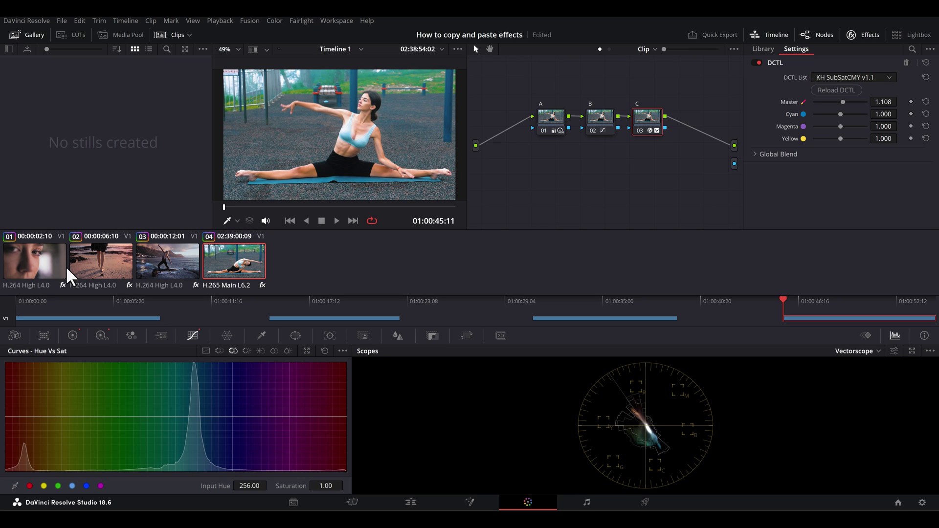
left_click(40, 263)
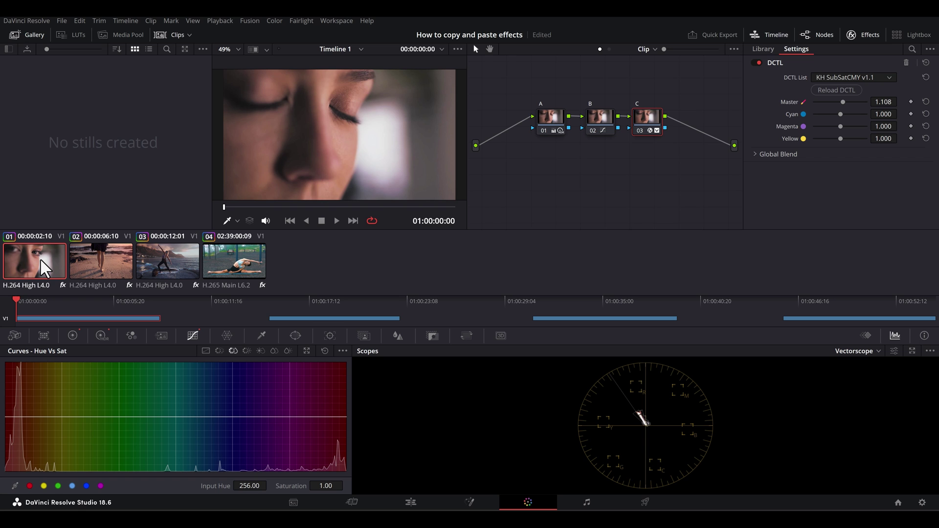
Step: Use Edit > Copy on clip 01, select clips 02, 03 and 04, then Edit > Paste
left_click(80, 21)
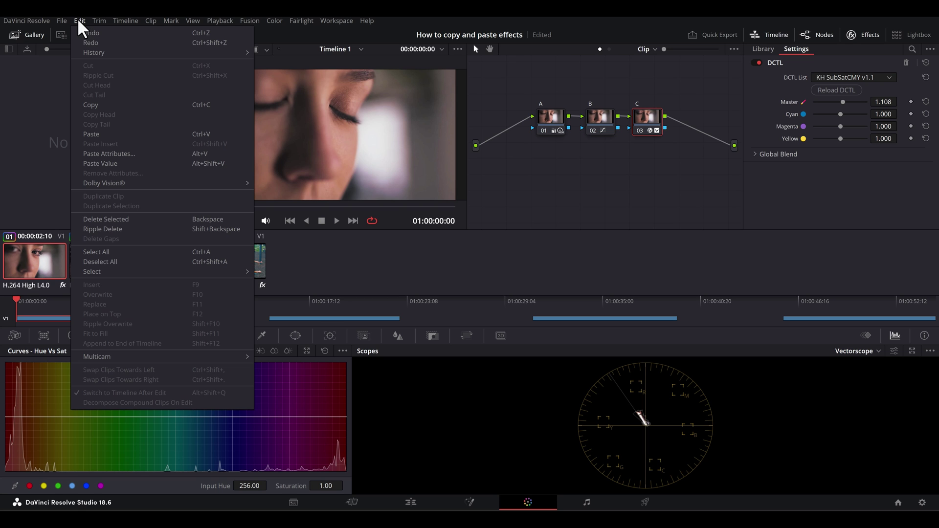
left_click(89, 105)
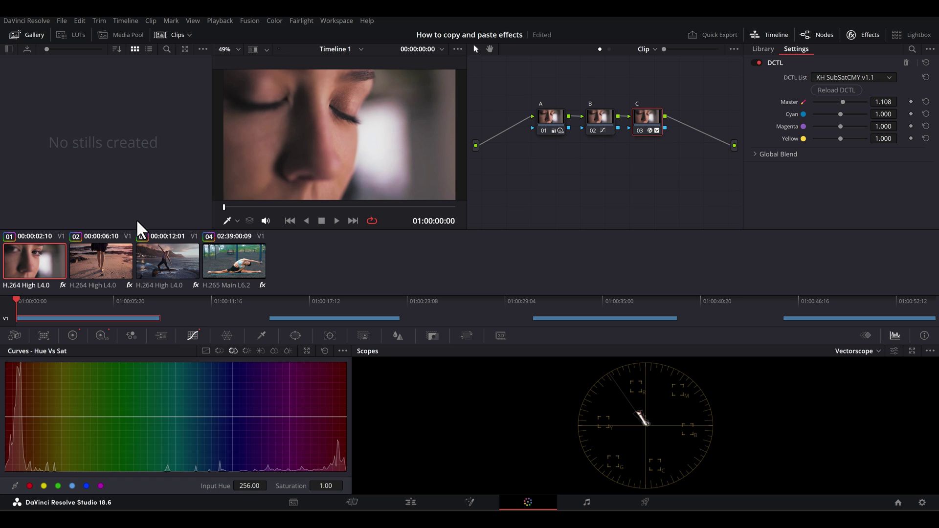
left_click(155, 261)
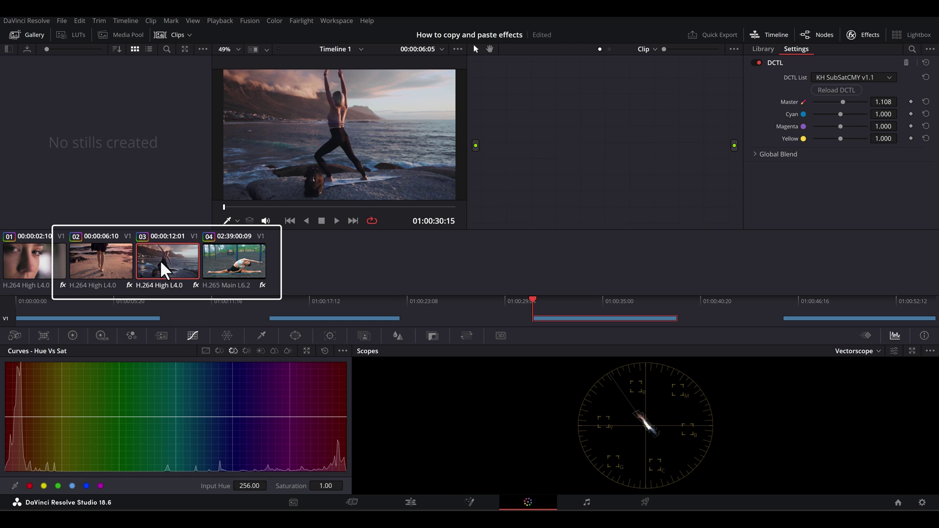
left_click(110, 265, "ctrl")
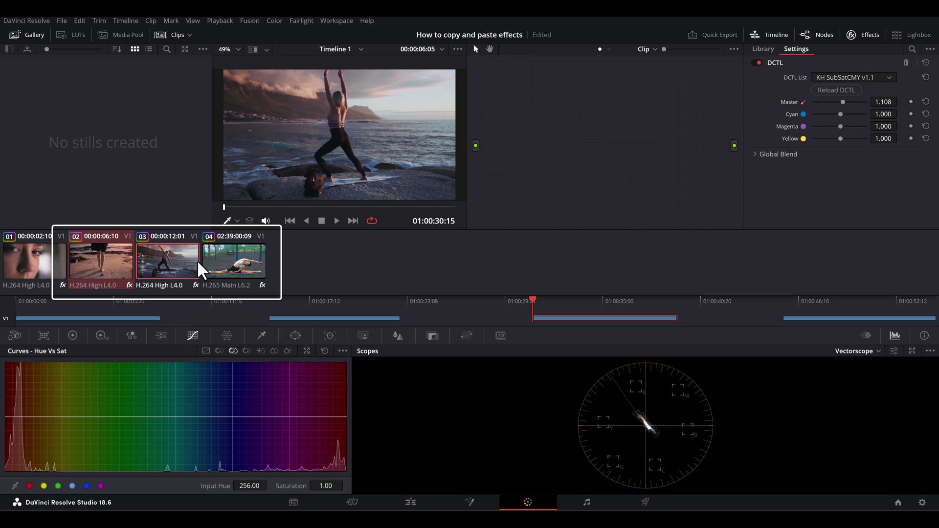
left_click(231, 260, "ctrl")
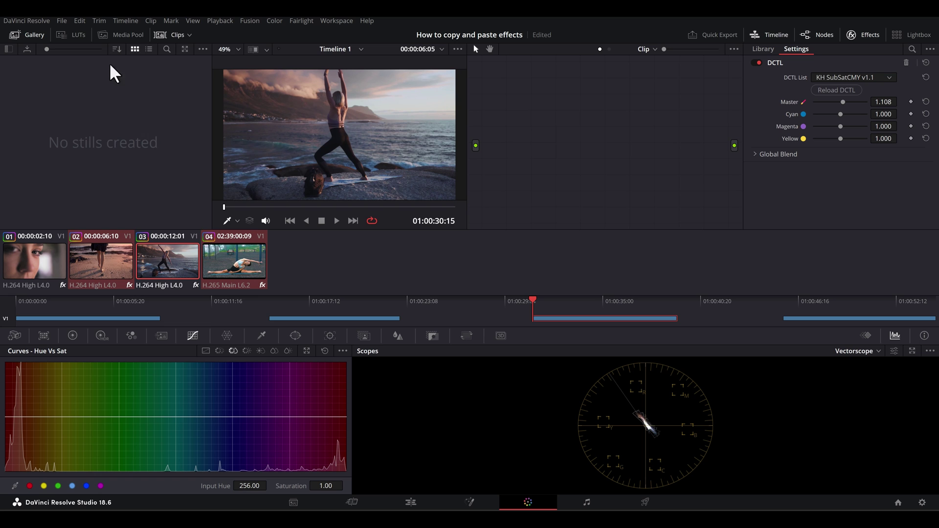
left_click(82, 20)
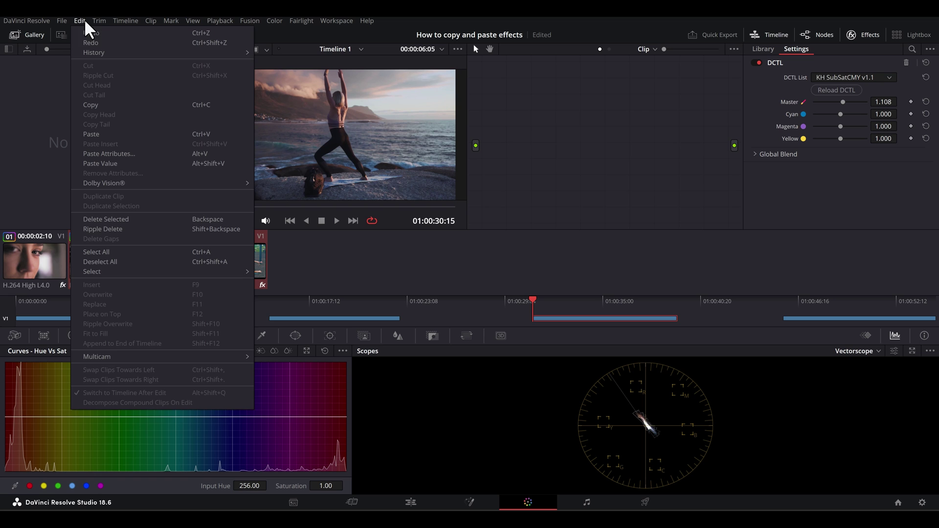
left_click(99, 133)
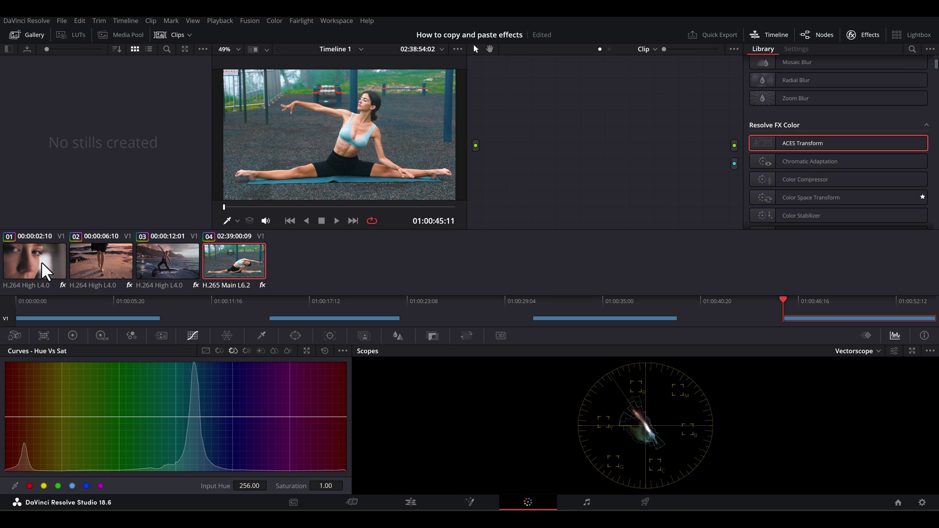
Step: Middle-click clip 01 to grade clips 02 and 03 together, then clip 04
left_click(41, 261)
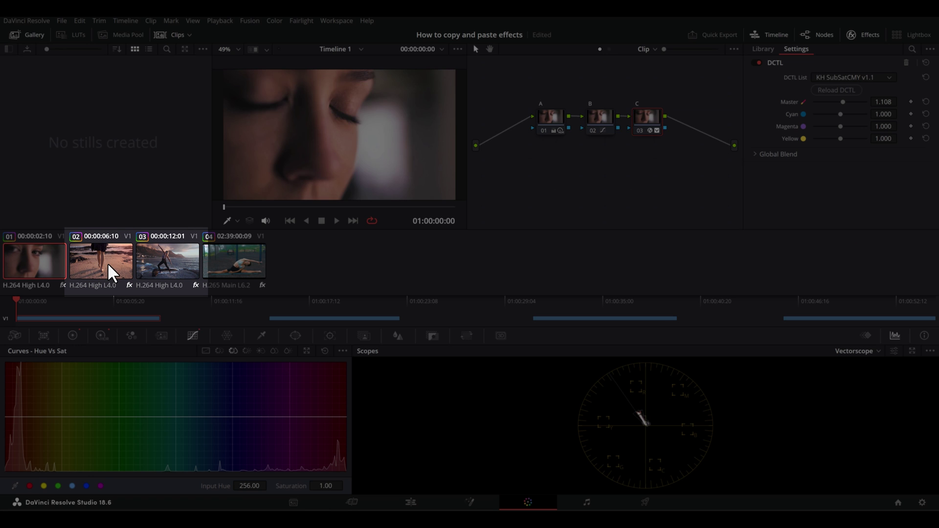
left_click(107, 262)
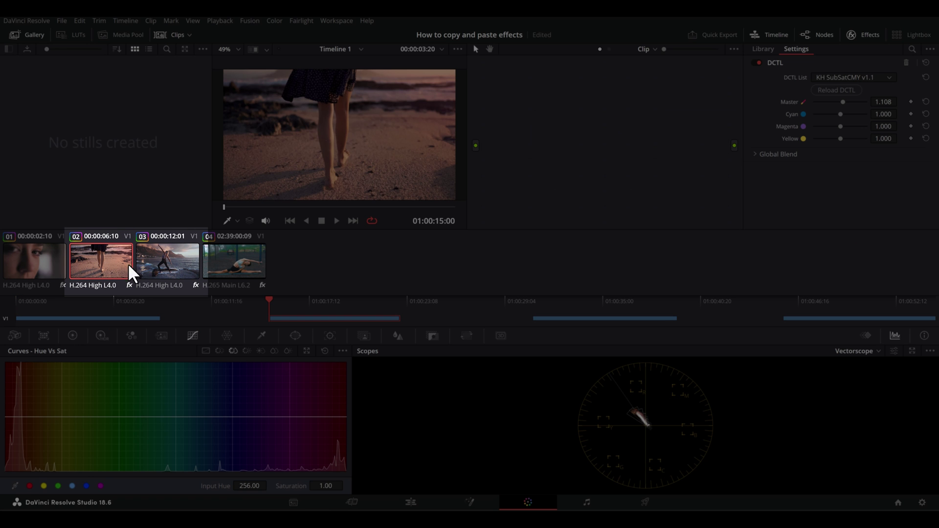
left_click(168, 264, "ctrl")
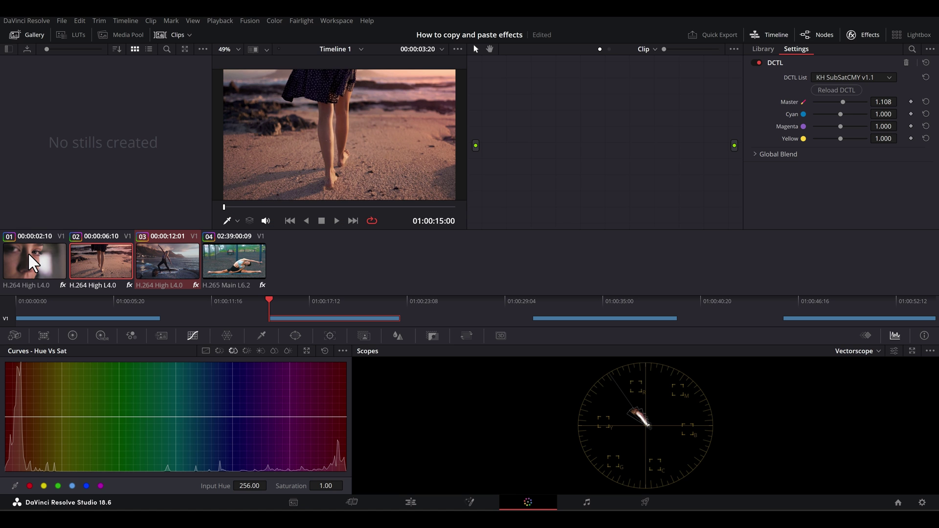
middle_click(28, 252)
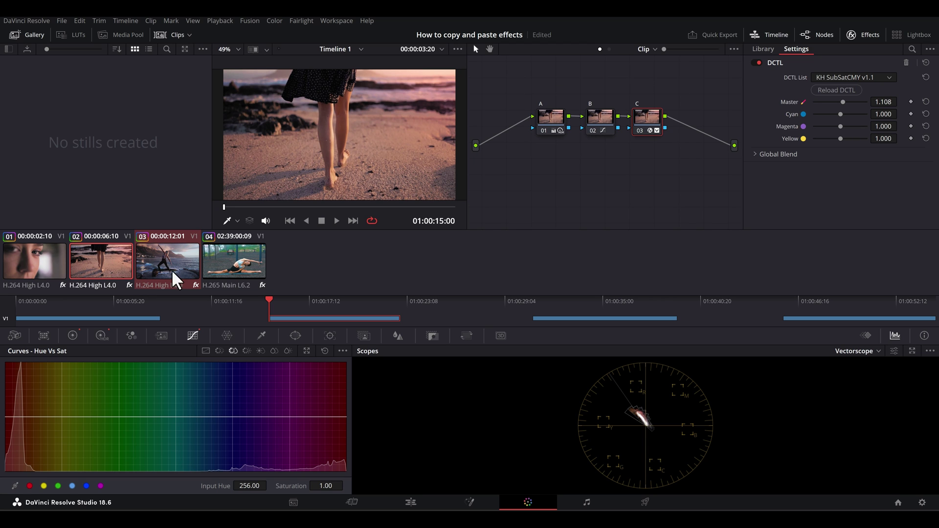
left_click(228, 257)
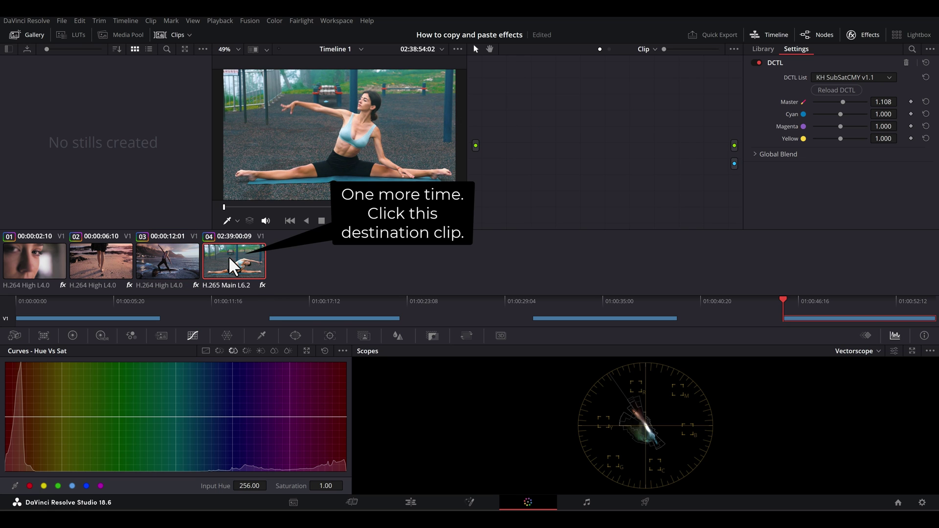
middle_click(48, 257)
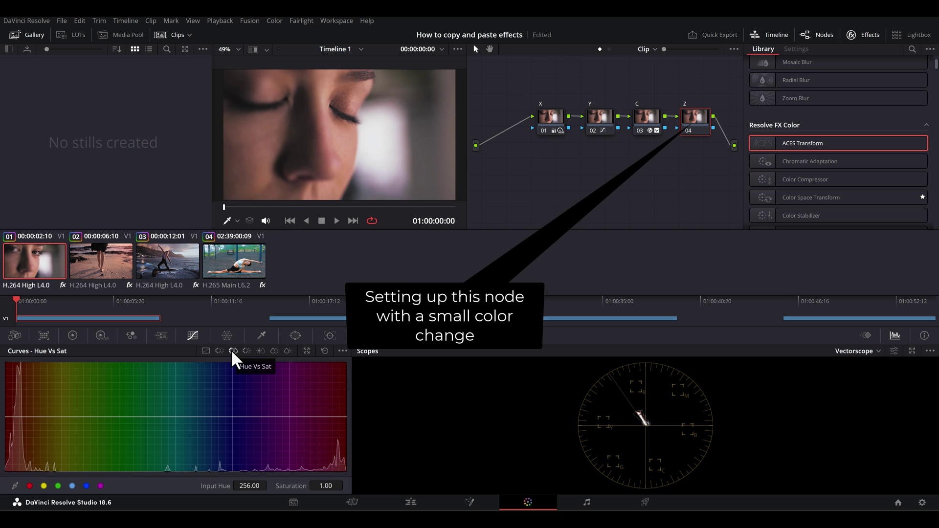
Step: Drag node 04's Hue vs Sat curve down to 0.77 saturation, then select clip 03
left_click_drag(319, 482, 305, 483)
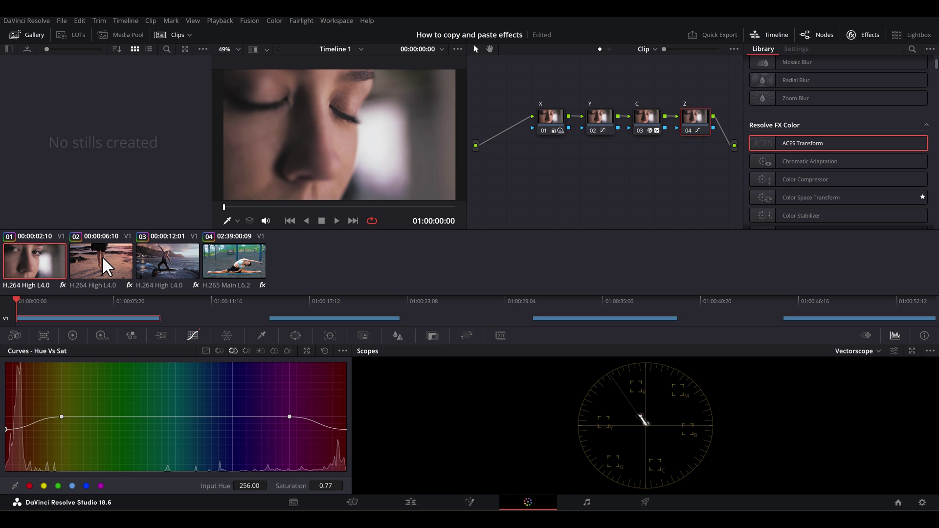
left_click(169, 258)
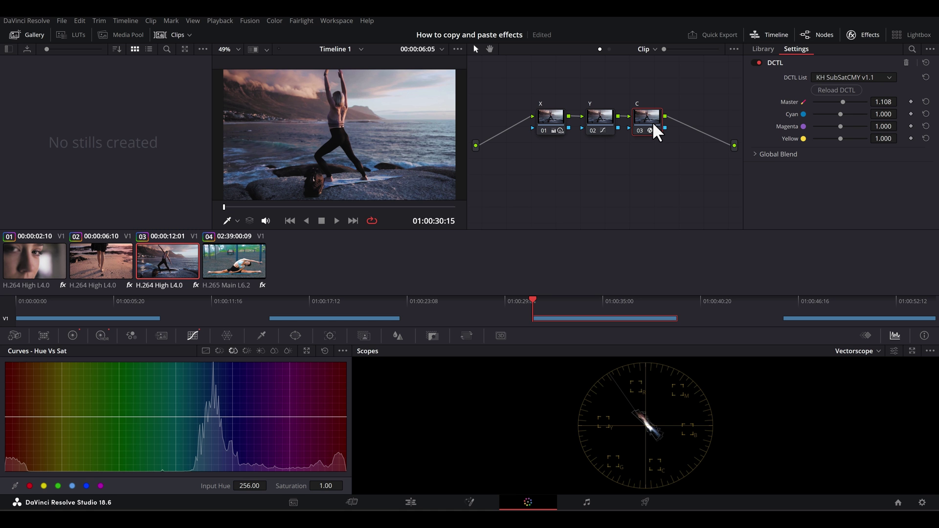
Step: Add a serial node after node C (Alt+S) and one before it (Shift+S), repositioning it
key("alt+s")
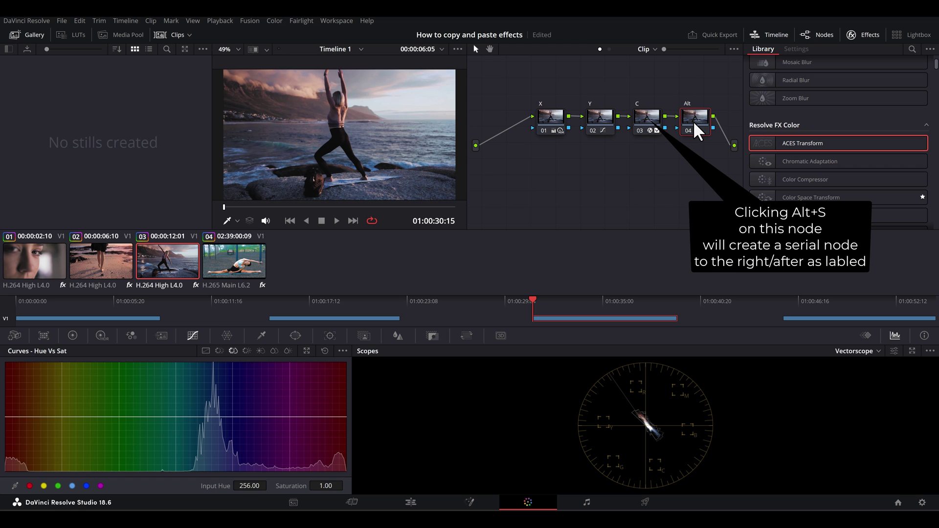
left_click(646, 119)
key("shift+s")
left_click_drag(647, 155, 621, 171)
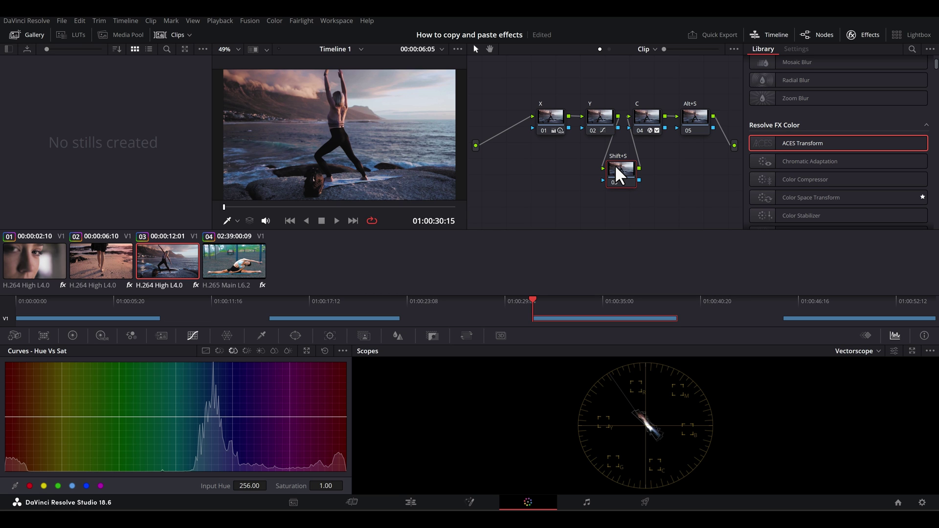
left_click(696, 118)
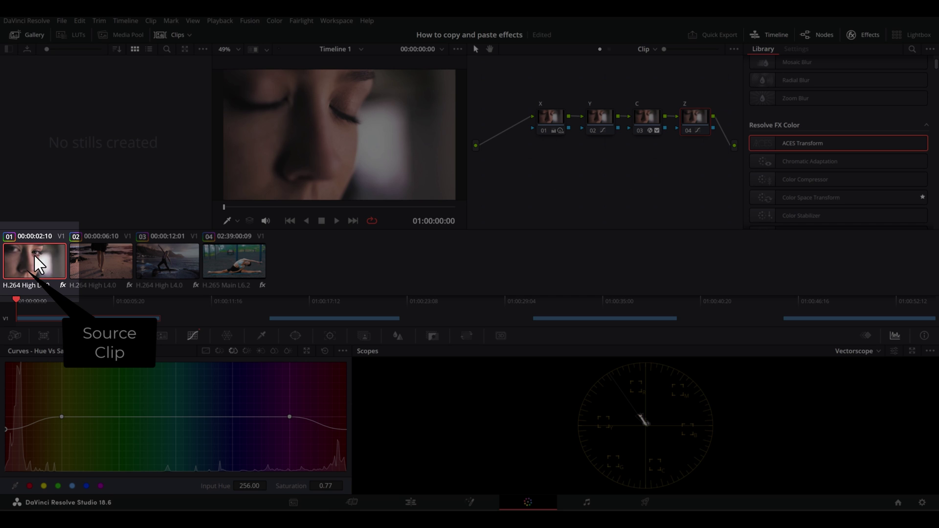
Step: Copy clip 01's grade, select clip 02, and twice open then cancel Paste Attributes
left_click(80, 20)
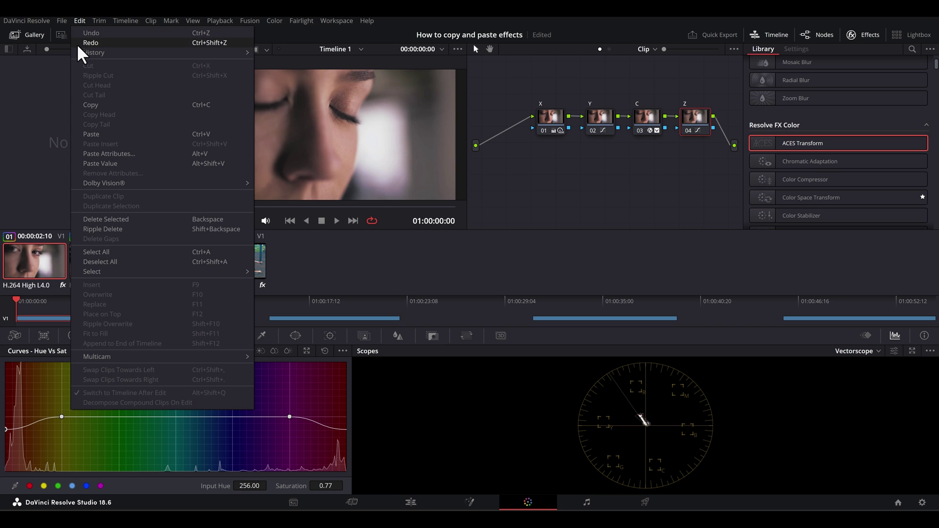
left_click(82, 101)
left_click(113, 262)
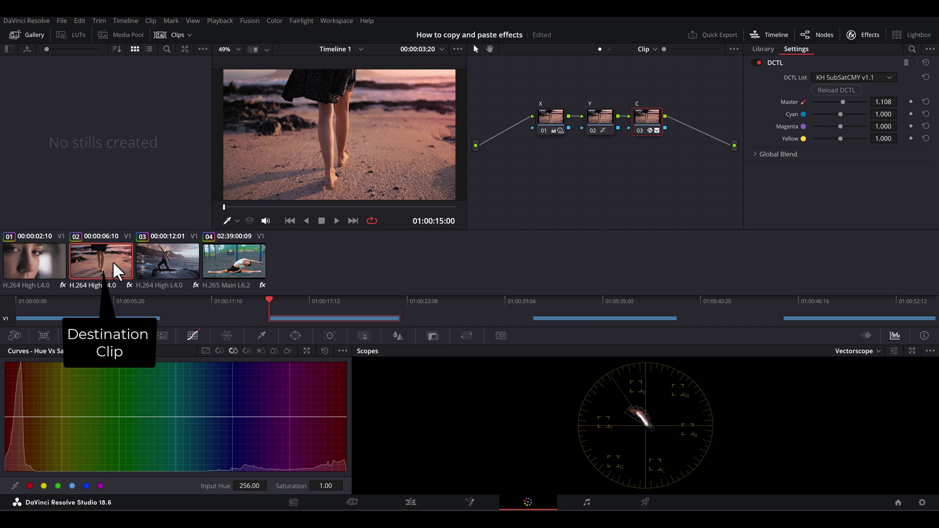
key("alt+shift+v")
left_click(491, 430)
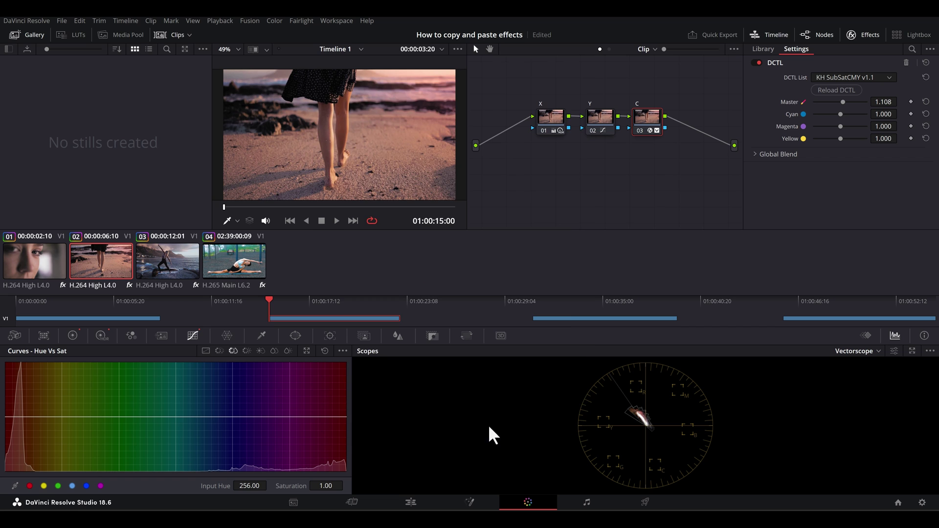
left_click(79, 21)
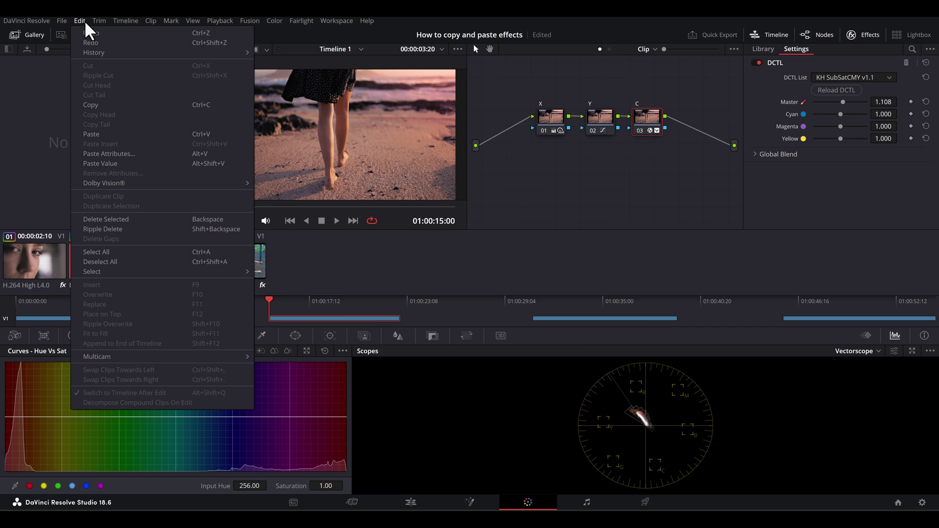
left_click(118, 152)
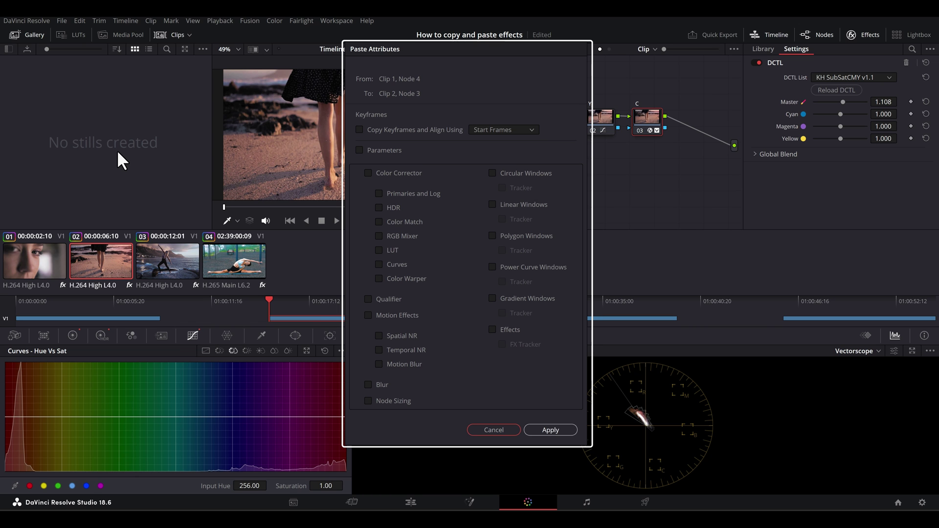
left_click(513, 429)
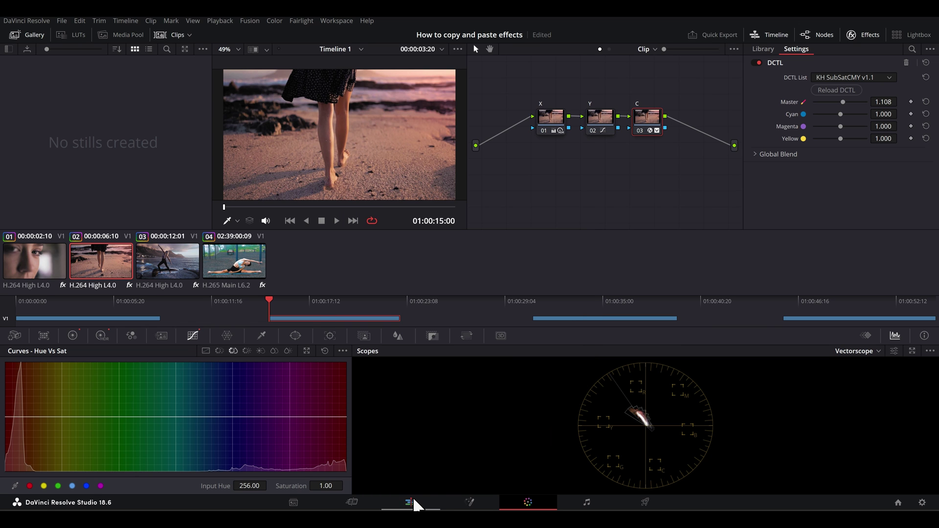